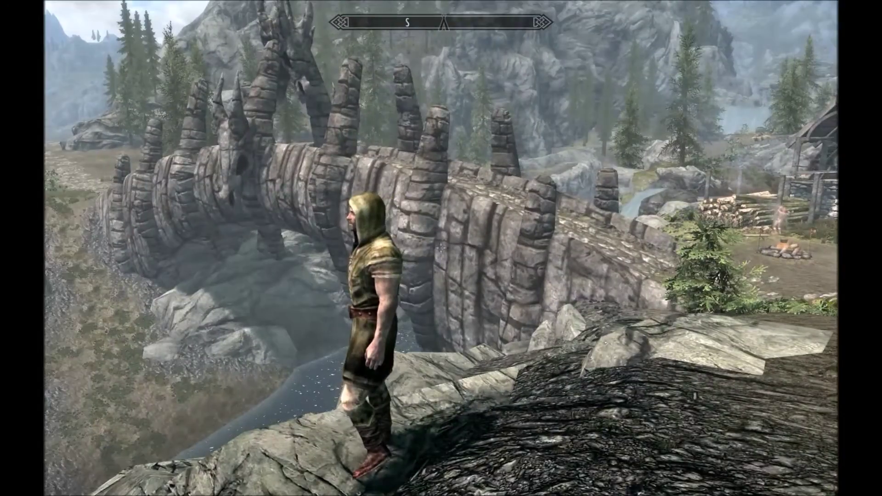
- Search a barrel in-game, then review the Animated clutter and SSE NIF Optimizer mod pages
mouse_move(440, 248)
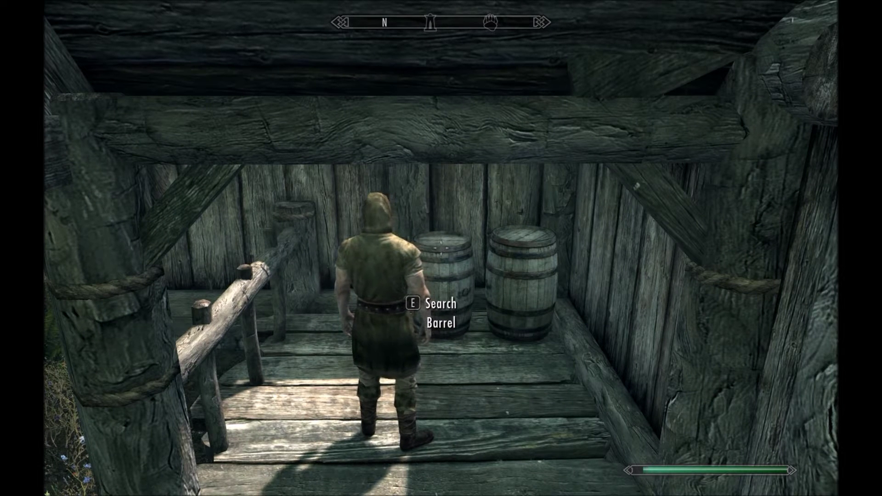
key("e")
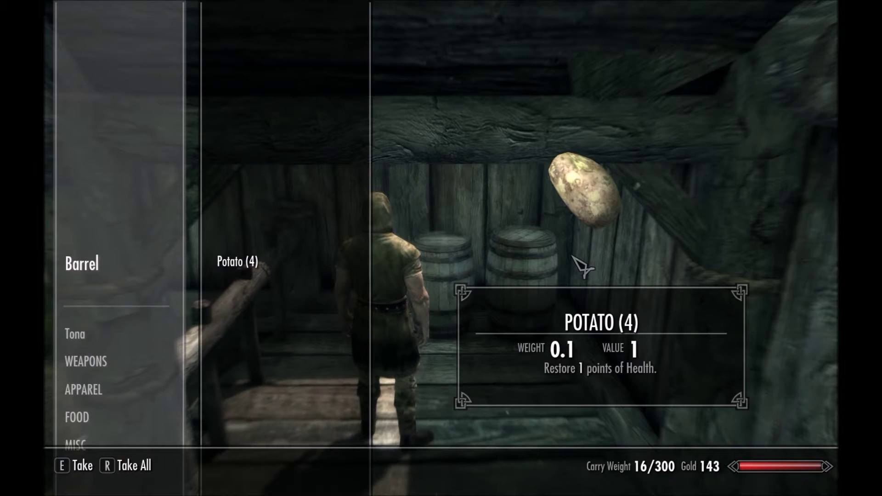
key("Tab")
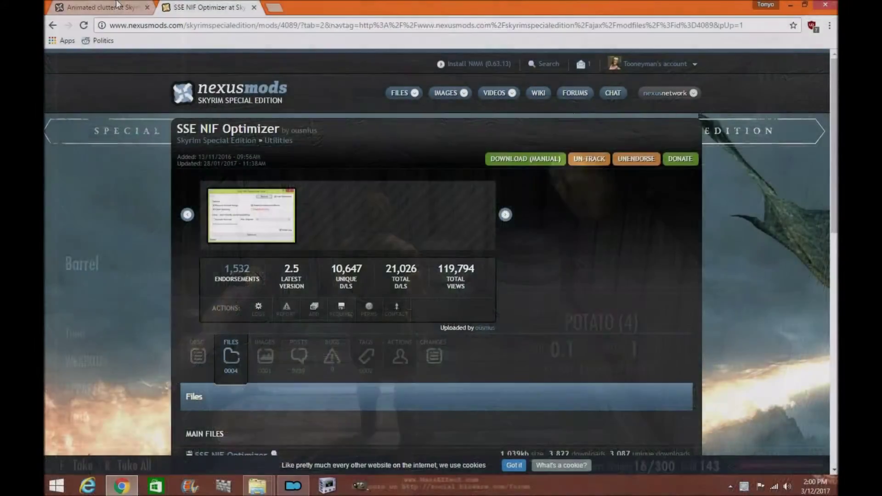
left_click(118, 5)
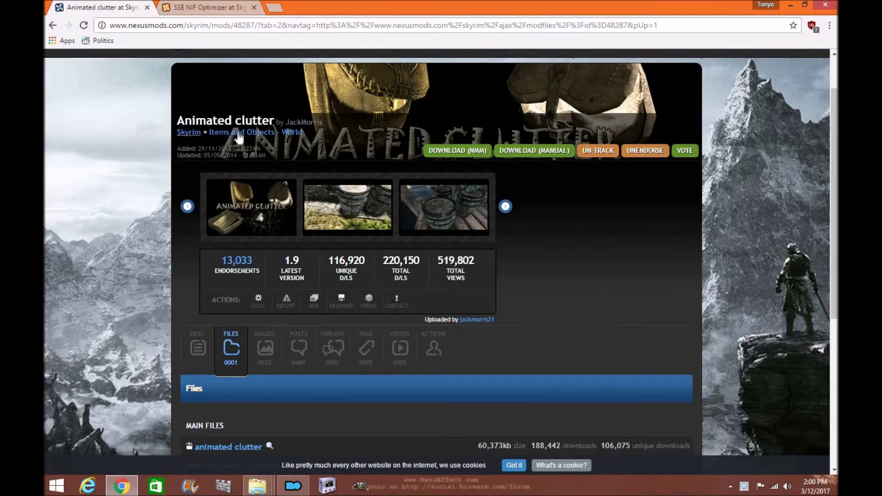
scroll(301, 328, "down", 3)
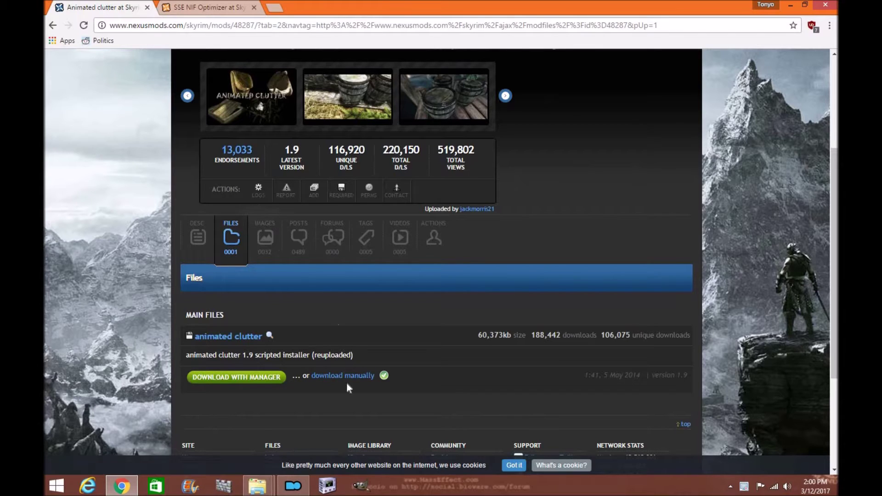
left_click(229, 6)
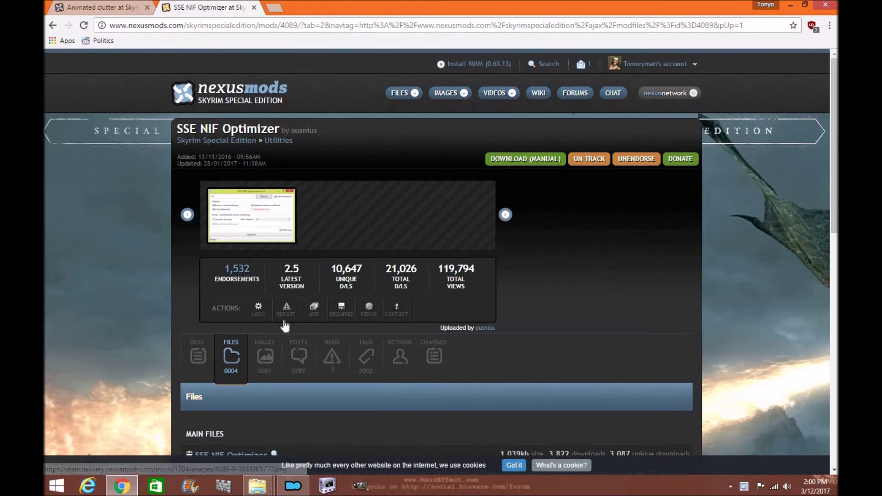
- Minimize the browser and check the animated clutter archive's actions without extracting anything
left_click(791, 4)
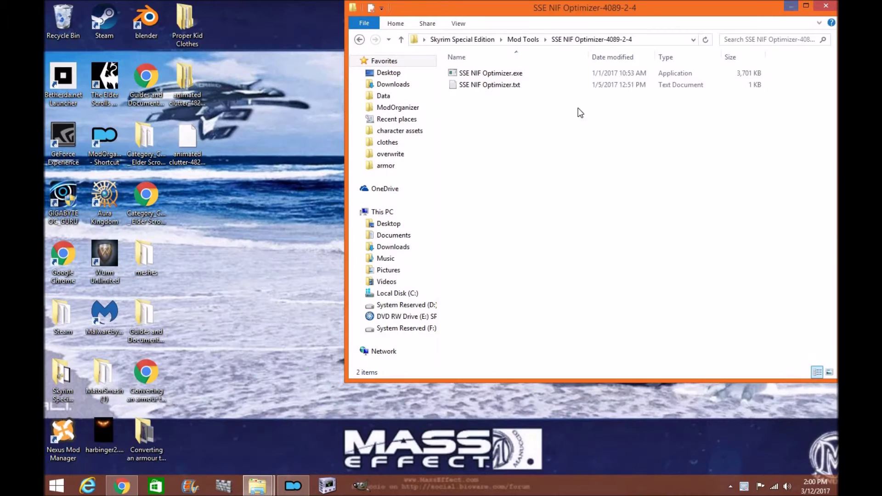
left_click(518, 86)
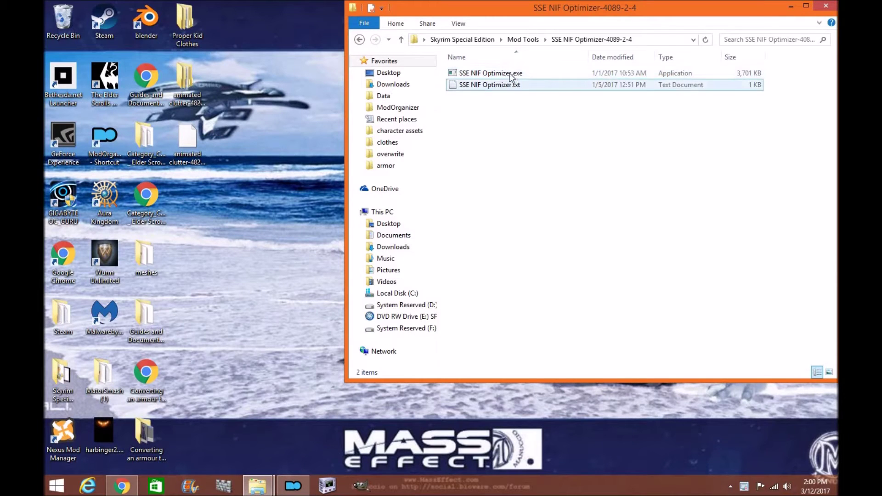
right_click(183, 143)
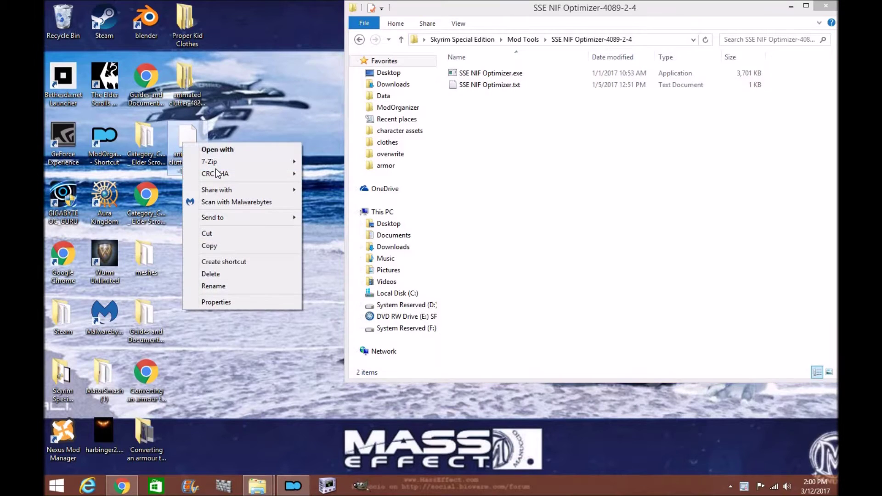
mouse_move(219, 159)
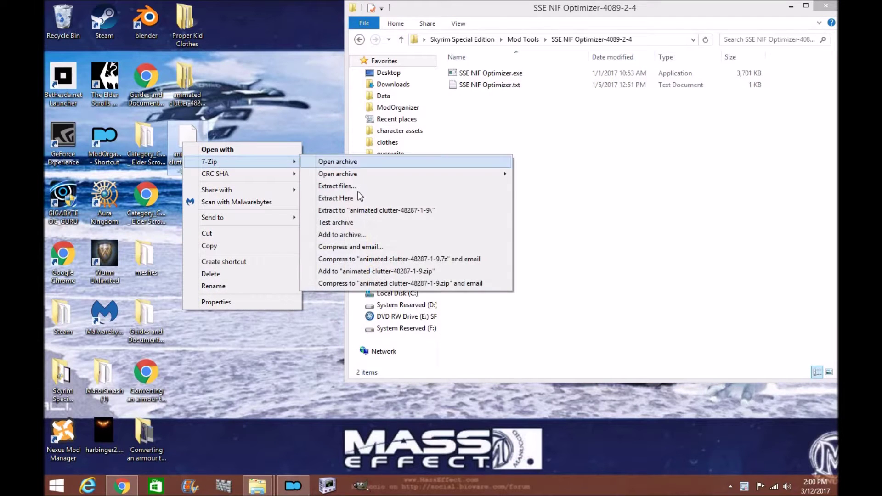
left_click(307, 101)
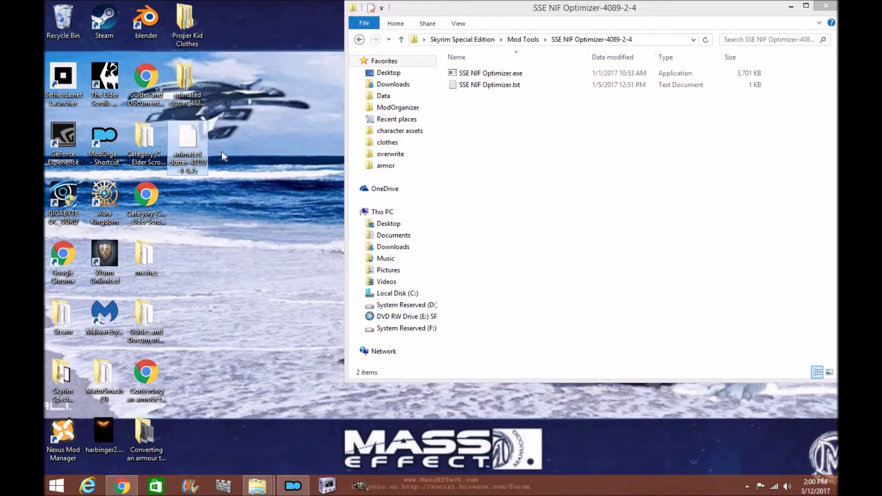
- Open animated clutter\Animated Clutter\Animal Related Containers\Beehive\meshes\critters\bee
double_click(183, 65)
double_click(302, 133)
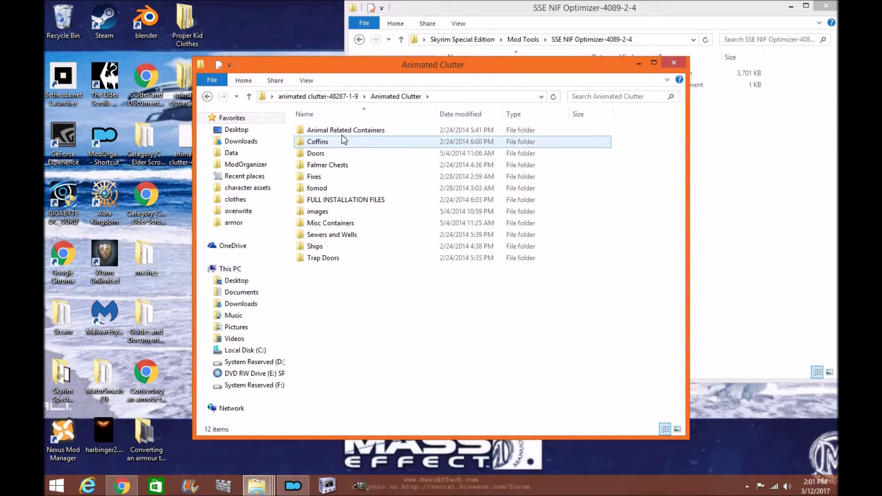
double_click(341, 132)
left_click(342, 135)
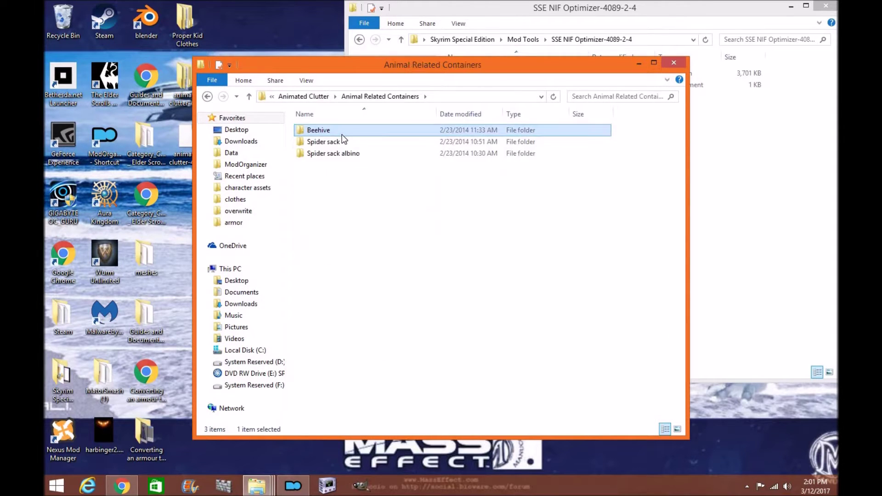
double_click(342, 135)
double_click(342, 135)
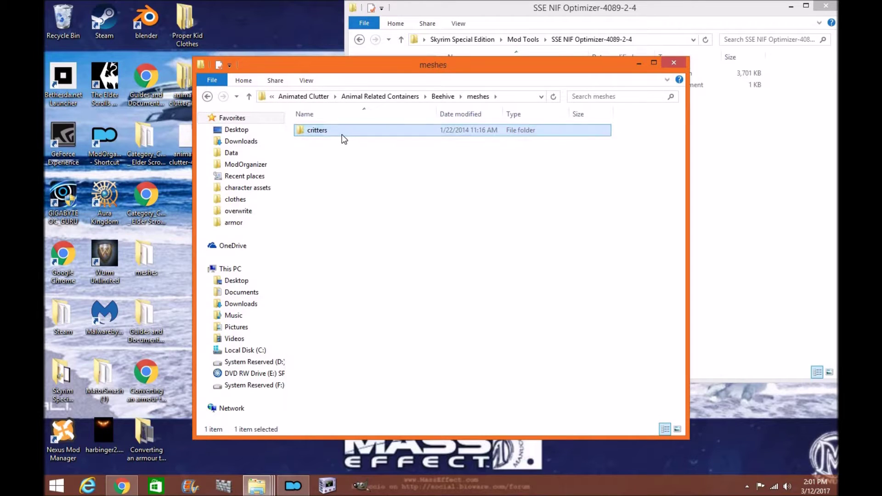
double_click(341, 135)
double_click(342, 135)
- Place the bee folder window beside the optimizer folder and select both beehive .nif files
left_click_drag(407, 62, 275, 52)
mouse_move(543, 16)
left_mouse_down()
mouse_move(577, 18)
mouse_move(602, 30)
mouse_move(596, 37)
left_mouse_up()
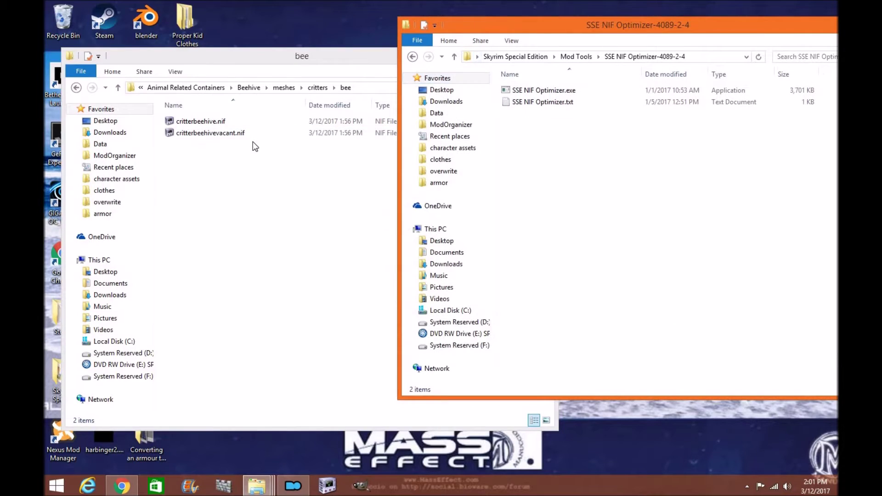
mouse_move(252, 144)
left_mouse_down()
mouse_move(250, 120)
mouse_move(240, 114)
mouse_move(578, 93)
left_mouse_up()
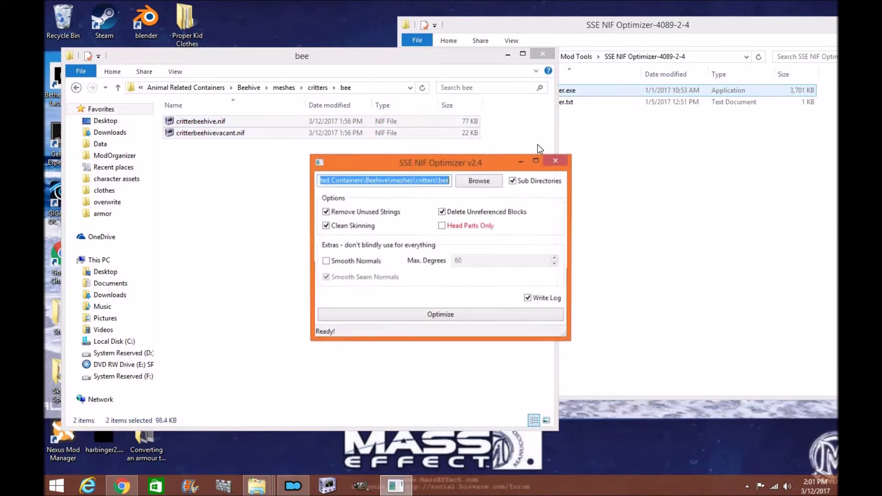
- Optimize the bee folder meshes with Write Log unchecked, then close the optimizer
left_click(529, 299)
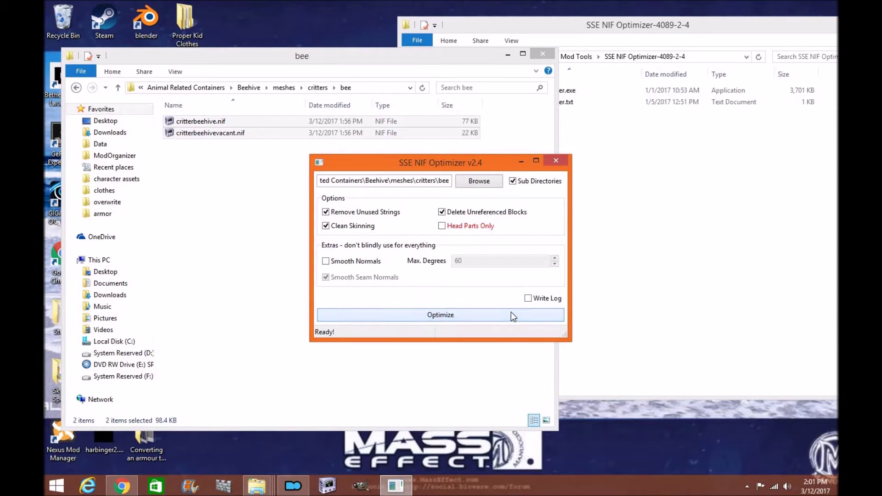
left_click(514, 316)
left_click(556, 161)
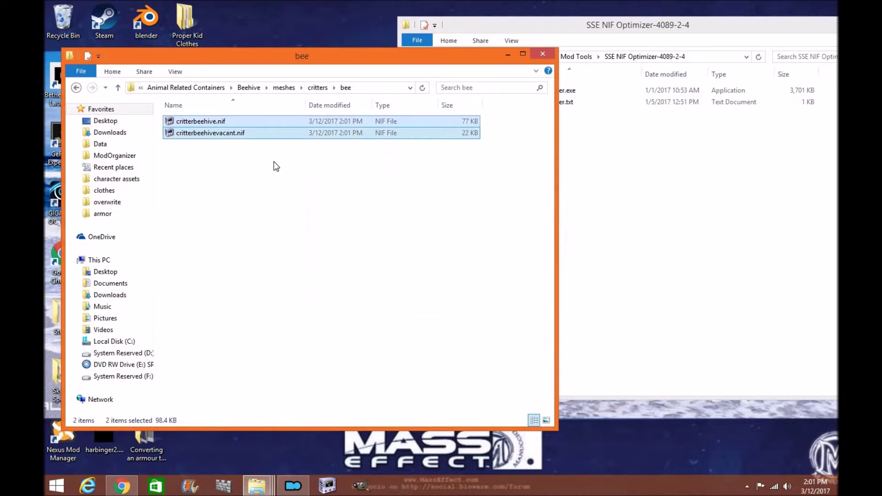
left_click(275, 165)
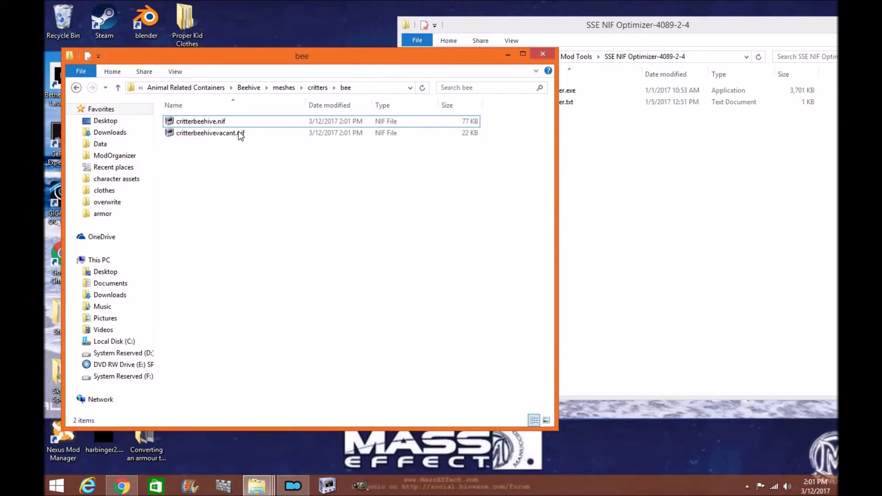
- Navigate back up to the Animated Clutter folder list and open the Coffins folder
left_click(77, 88)
left_click(76, 88)
left_click(76, 88)
left_click(78, 89)
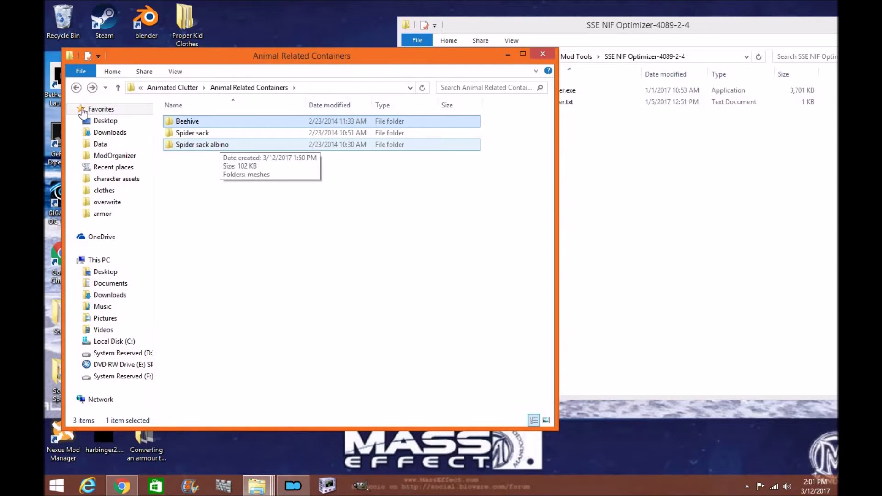
left_click(77, 87)
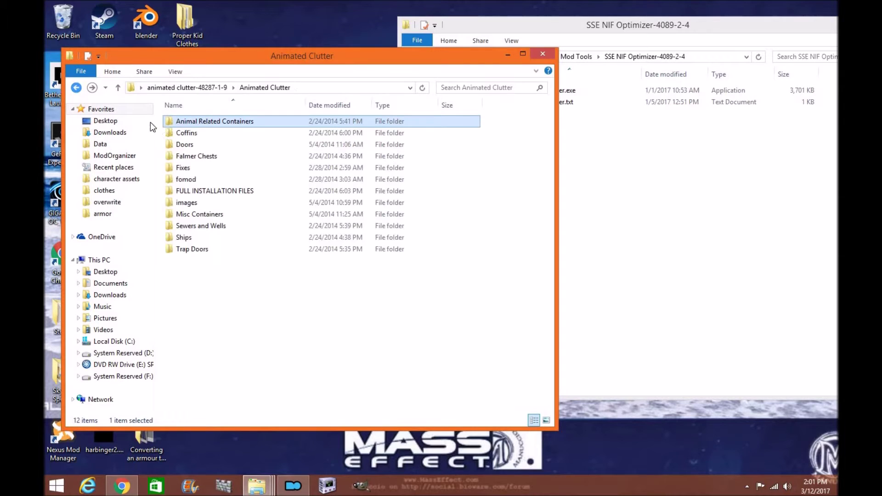
double_click(186, 133)
- Optimize the Coffin common\meshes\clutter\common folder holding commoncoffin01.nif in SSE NIF Optimizer
double_click(186, 122)
double_click(185, 123)
double_click(185, 124)
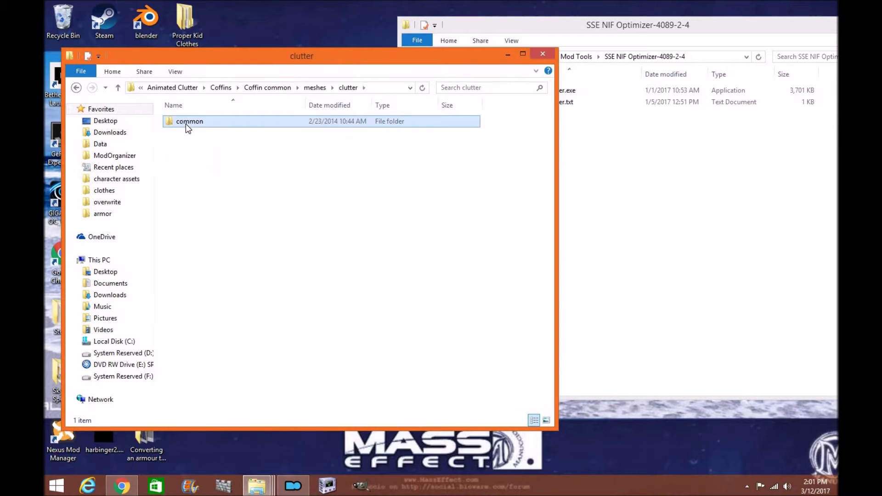
double_click(186, 123)
mouse_move(202, 121)
left_mouse_down()
mouse_move(519, 122)
mouse_move(586, 89)
left_mouse_up()
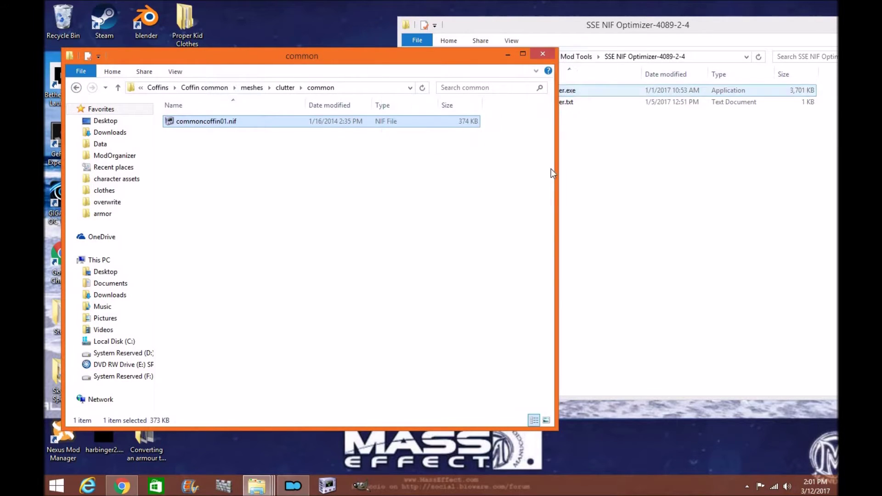
left_click(523, 316)
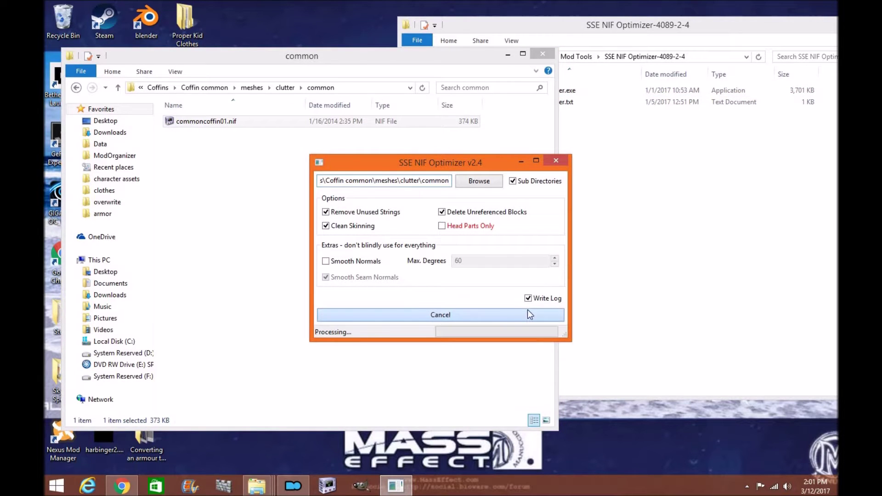
left_click(556, 161)
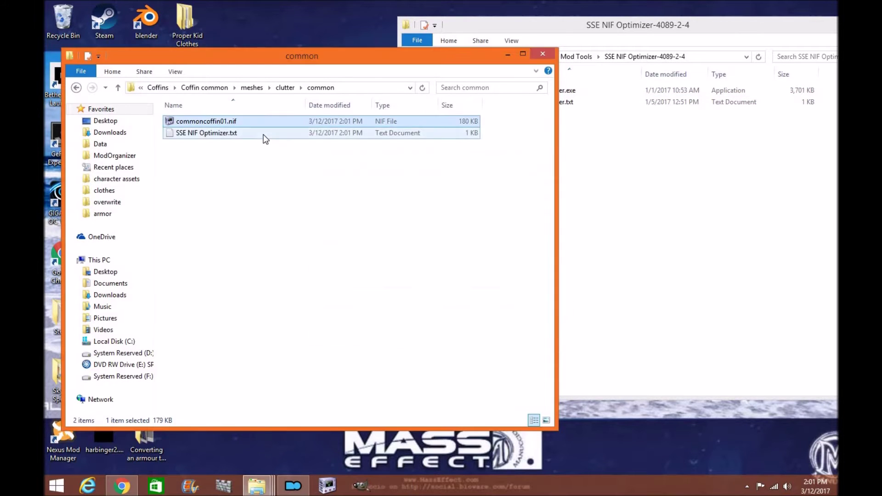
- Review the optimizer's log file, then delete it
double_click(269, 133)
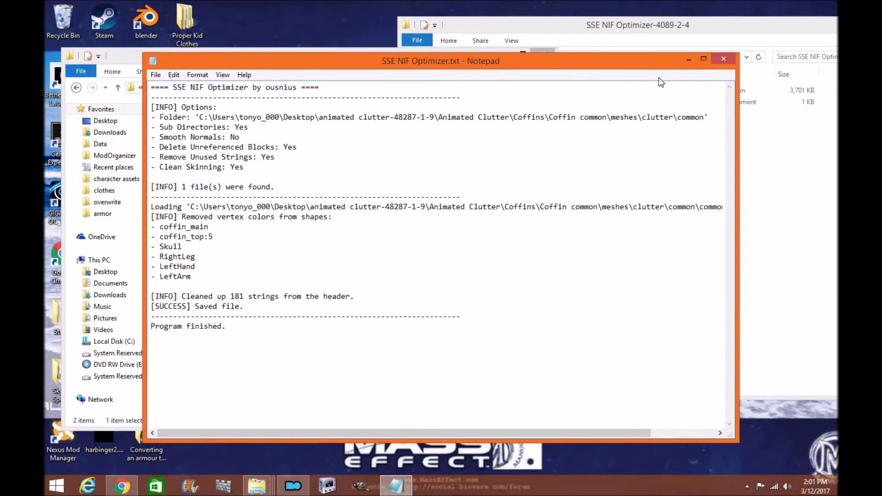
left_click(722, 63)
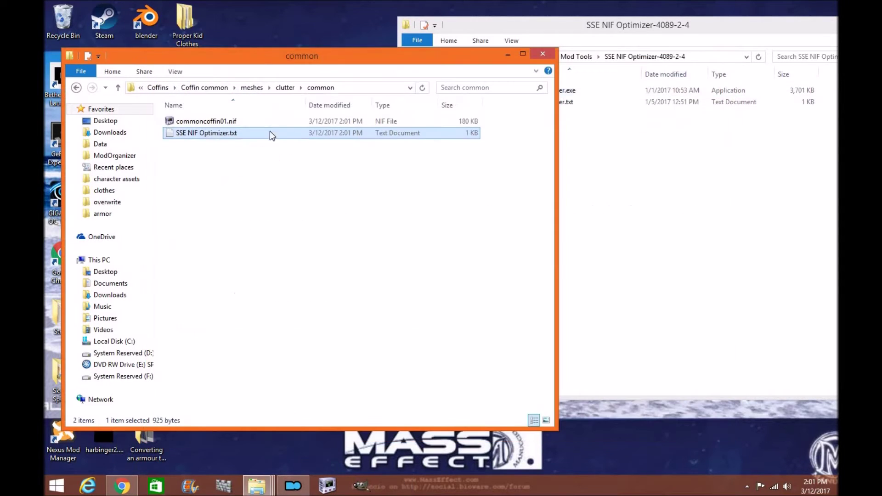
right_click(210, 133)
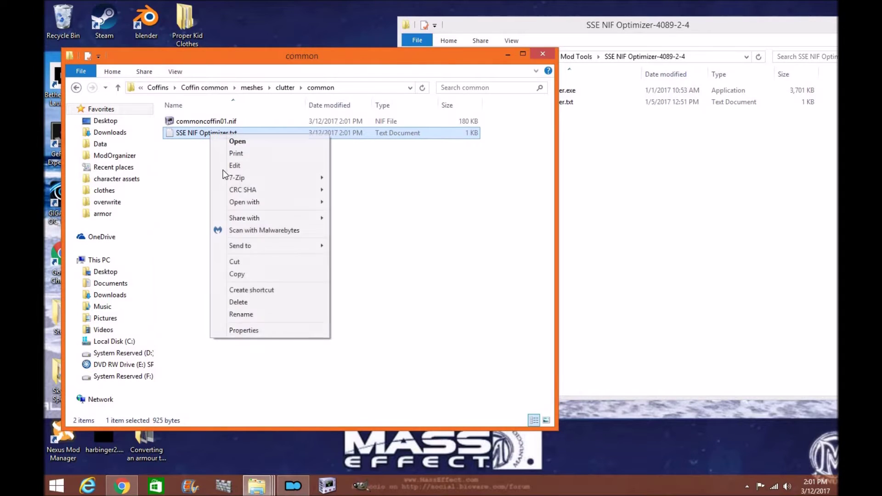
left_click(255, 301)
- Move the common folder window right and go back up to the meshes folder
left_click_drag(256, 57, 456, 52)
left_click(394, 121)
left_click(394, 129)
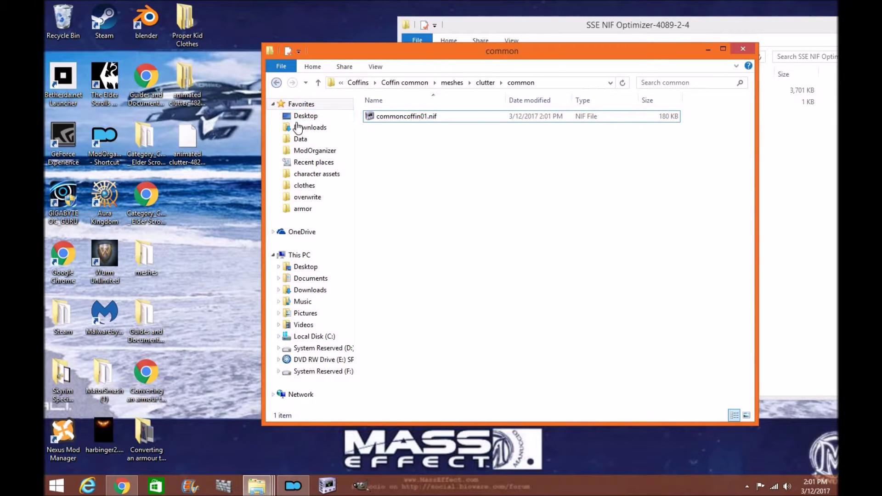
left_click(277, 84)
left_click(277, 84)
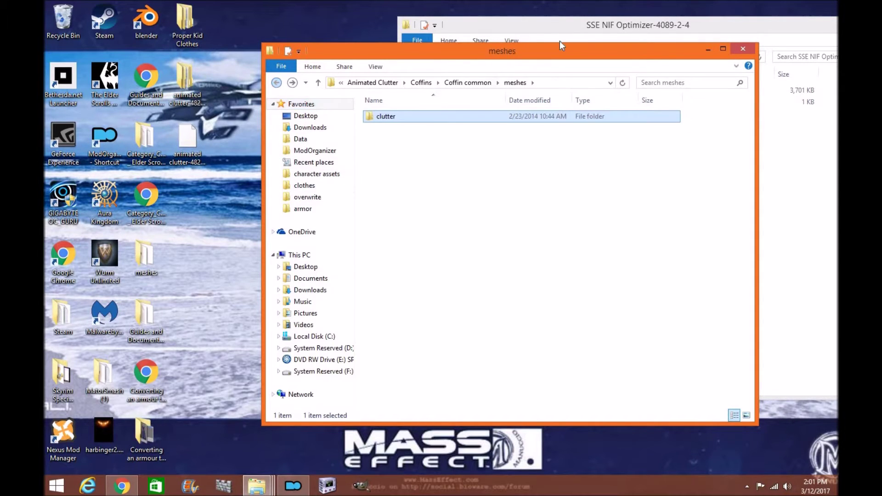
- Bring the Animated Clutter window forward, go back to Coffins, and close that window
left_click(578, 24)
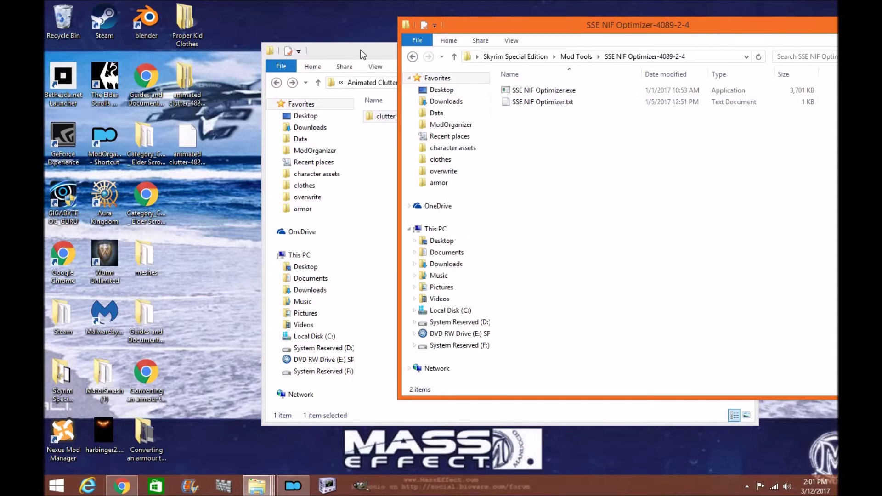
left_click_drag(330, 45, 278, 42)
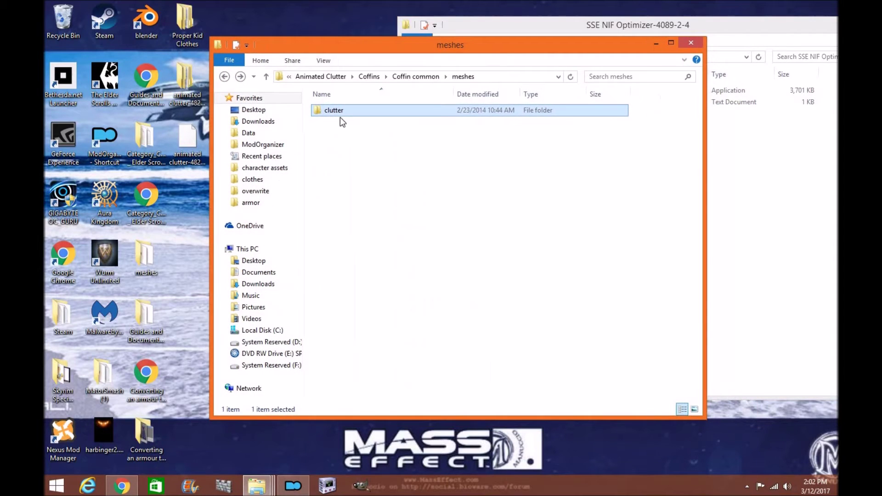
left_click(226, 78)
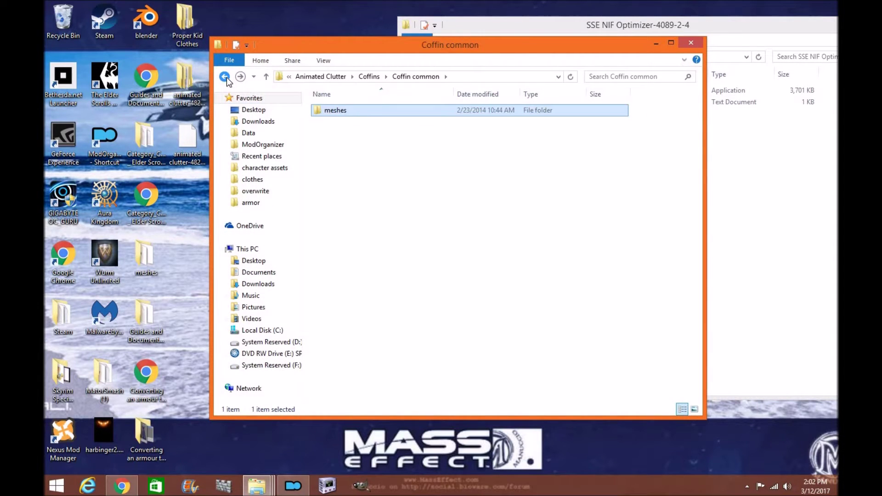
left_click(226, 79)
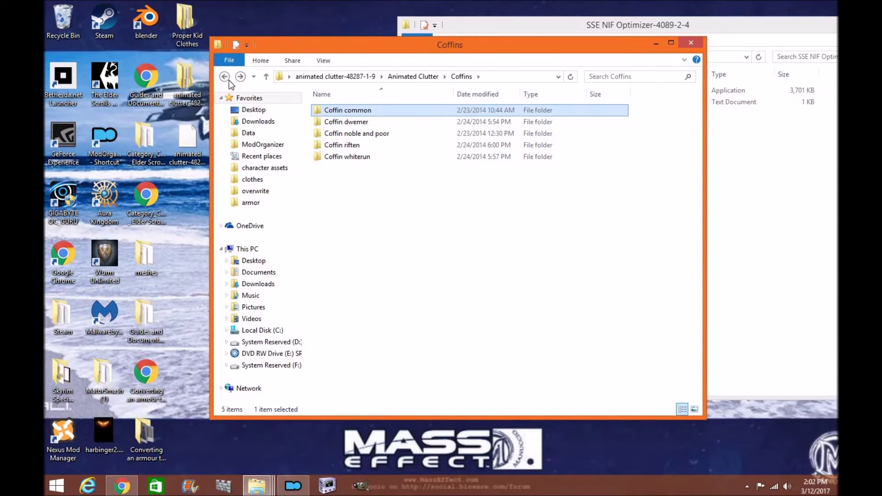
left_click(691, 43)
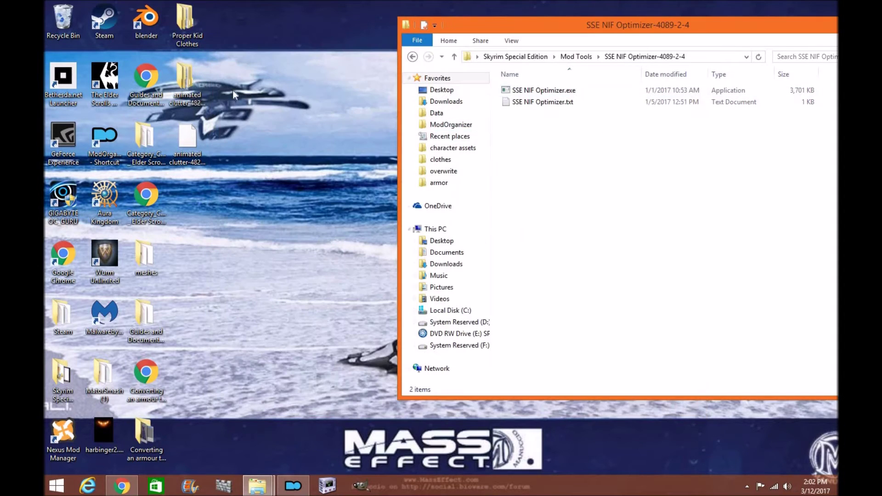
- Rename the desktop folder to 'animated clutter-SE', replacing its version suffix
right_click(197, 85)
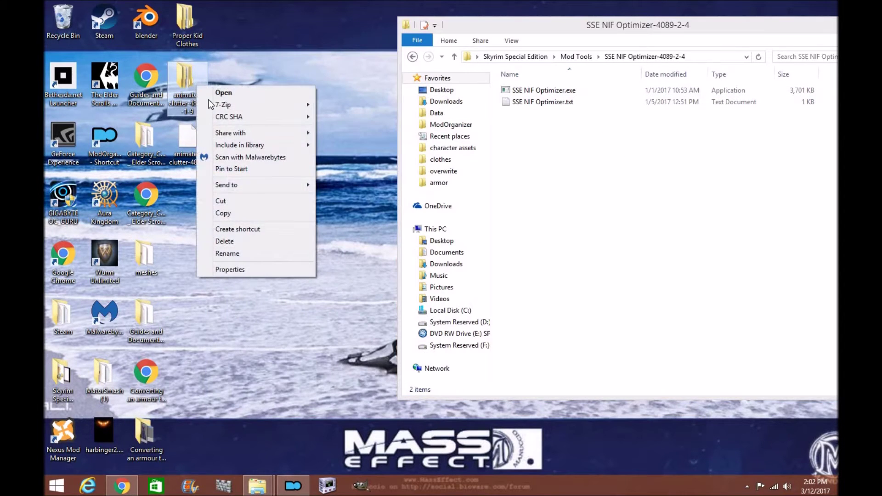
left_click(247, 256)
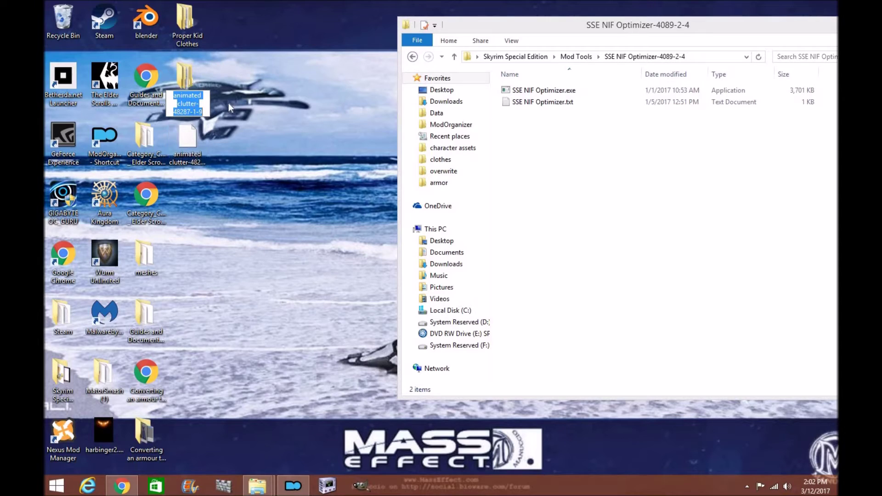
key("End")
key("BackSpace")
key("BackSpace")
key("BackSpace")
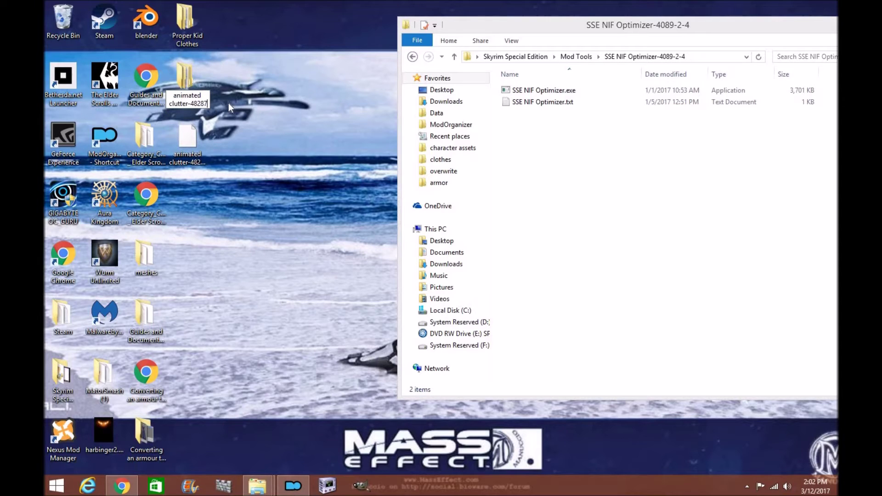
key("BackSpace")
key("BackSpace")
type("SE")
key("Return")
- Compress the folder with 7-Zip into animated clutter-SE.zip
right_click(202, 91)
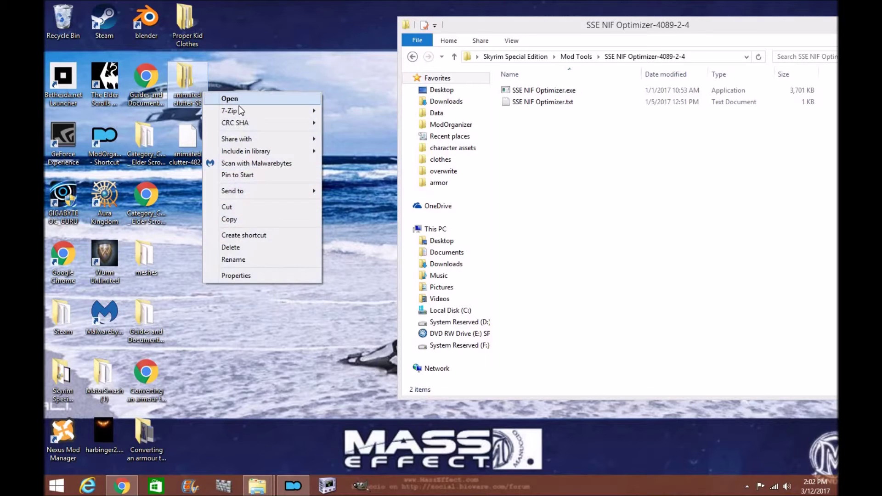
mouse_move(248, 110)
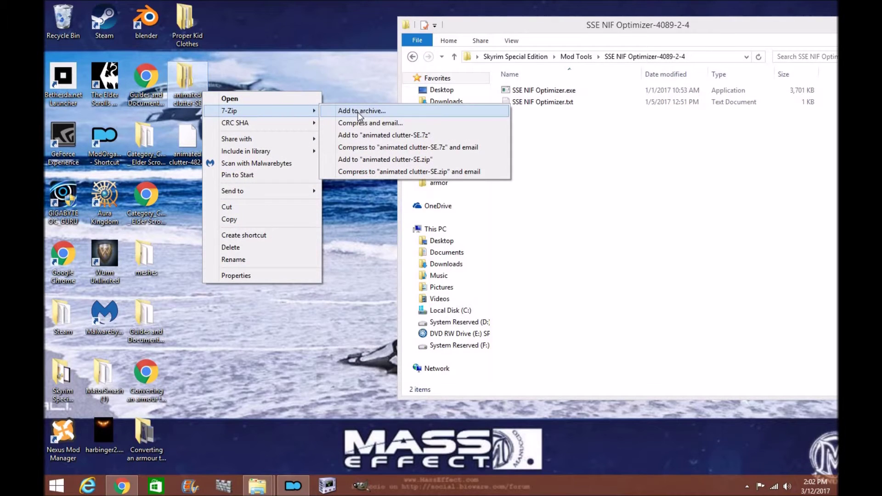
left_click(365, 162)
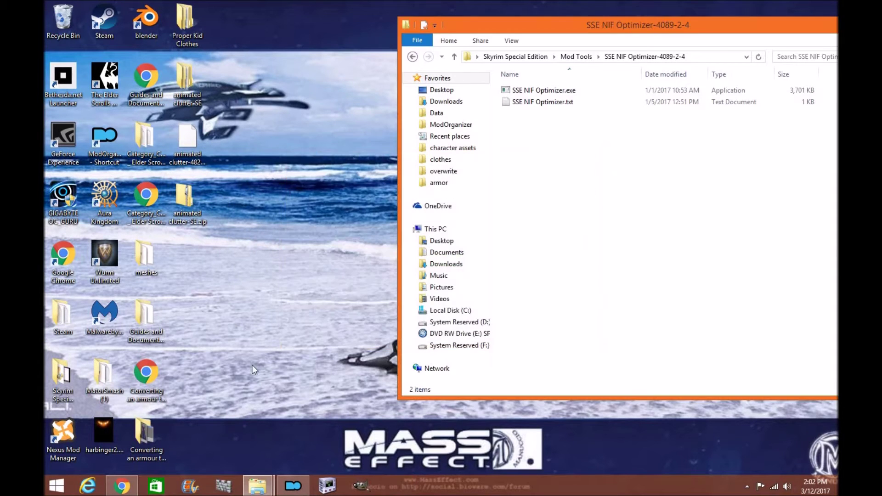
- Bring Mod Organizer forward, minimize it to check the desktop, then restore it
left_click(300, 487)
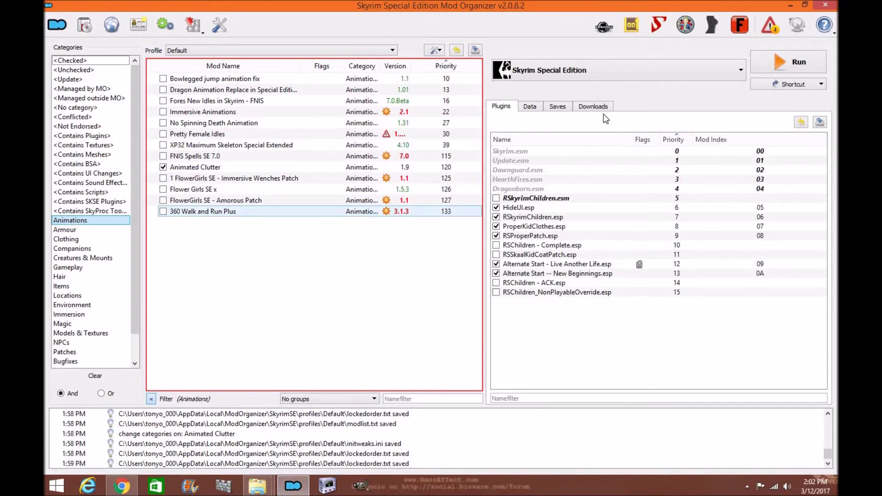
left_click(792, 4)
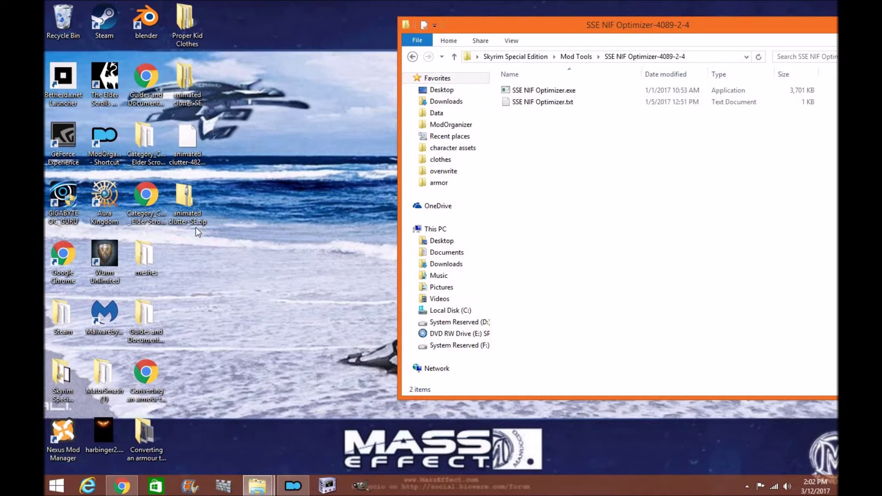
left_click(289, 490)
- Use Install Mod from the mod list to load animated clutter-SE.zip from the Desktop
right_click(350, 330)
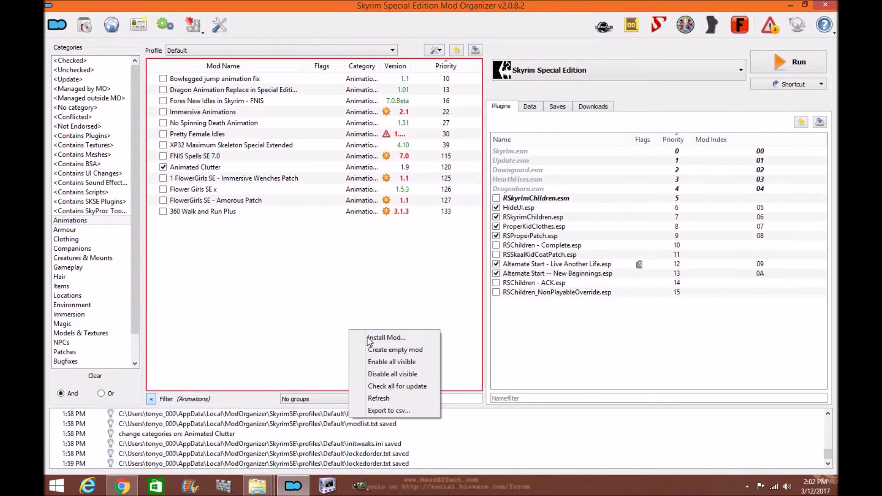
left_click(365, 337)
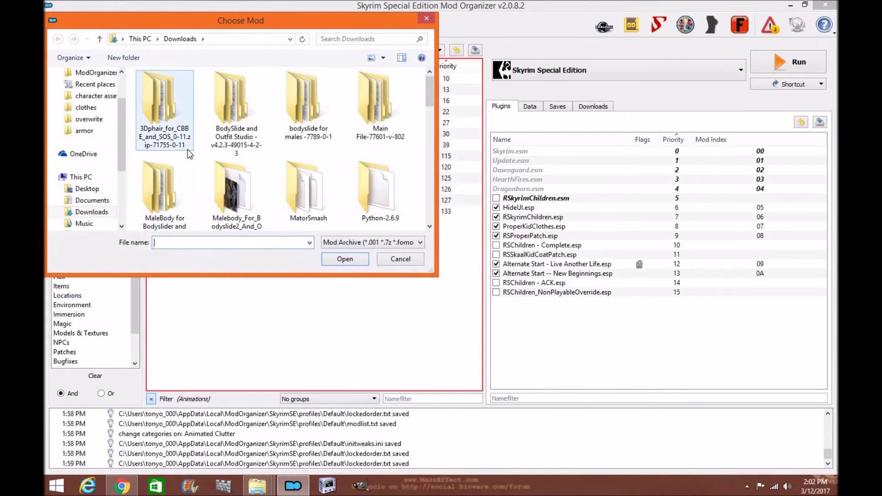
left_click_drag(432, 92, 432, 208)
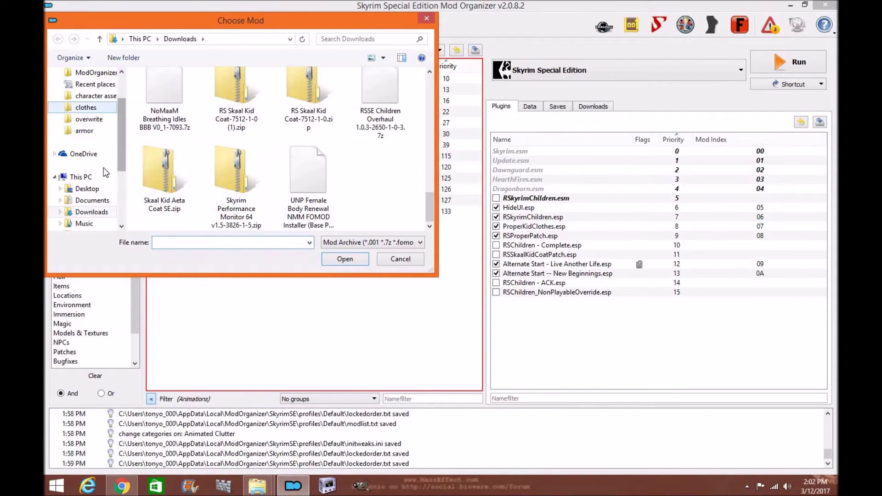
left_click(87, 189)
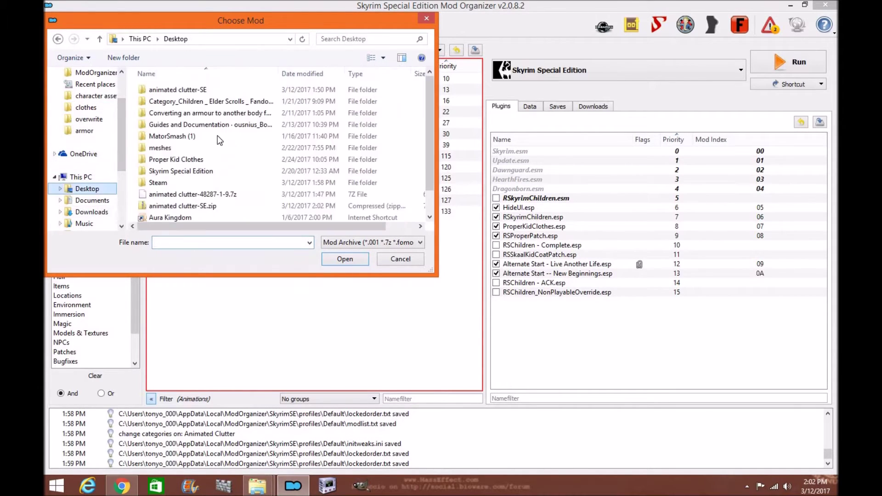
left_click(173, 206)
left_click(340, 255)
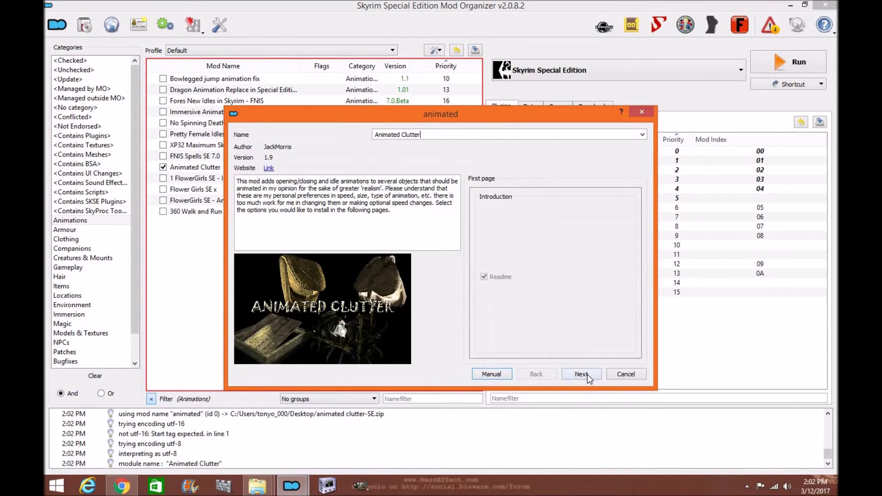
- Run through the Animated Clutter installer, cancel the Mod Exists overwrite, and open the mod's details
left_click(588, 374)
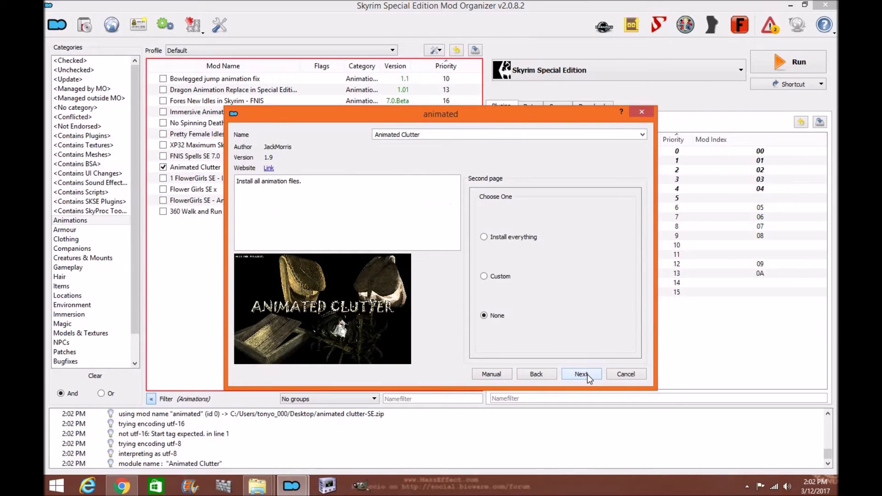
left_click(587, 374)
left_click(587, 374)
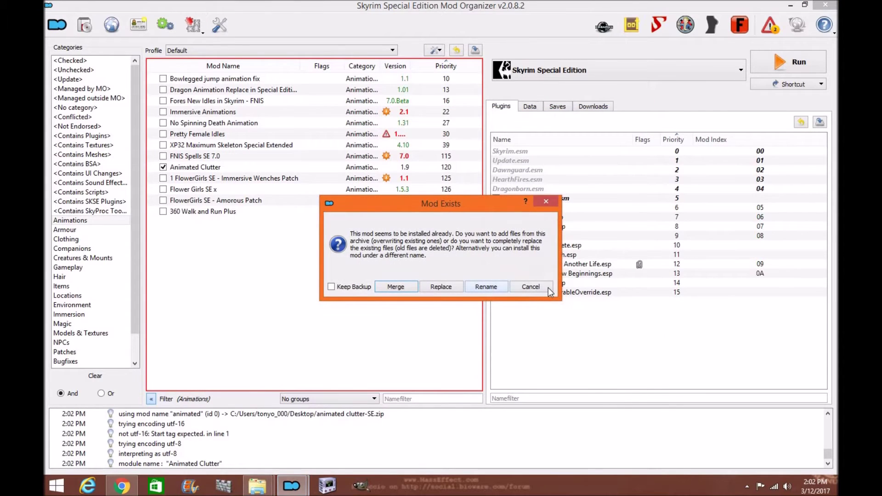
left_click(384, 286)
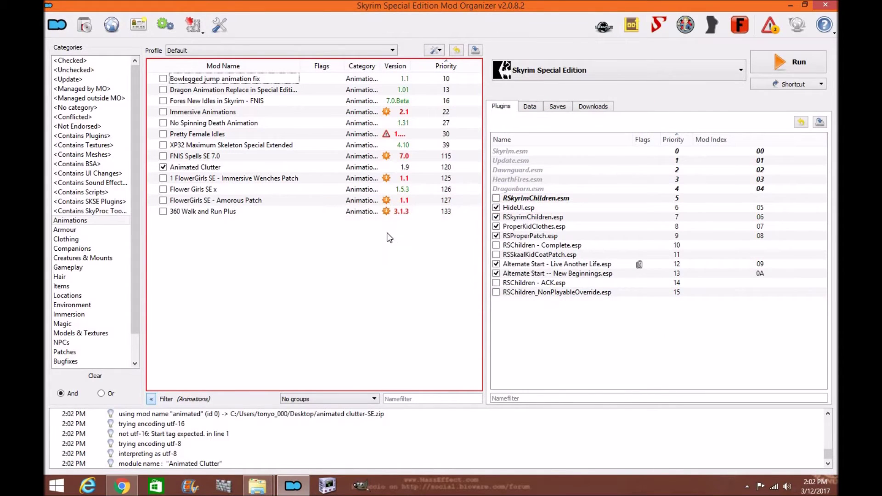
double_click(176, 170)
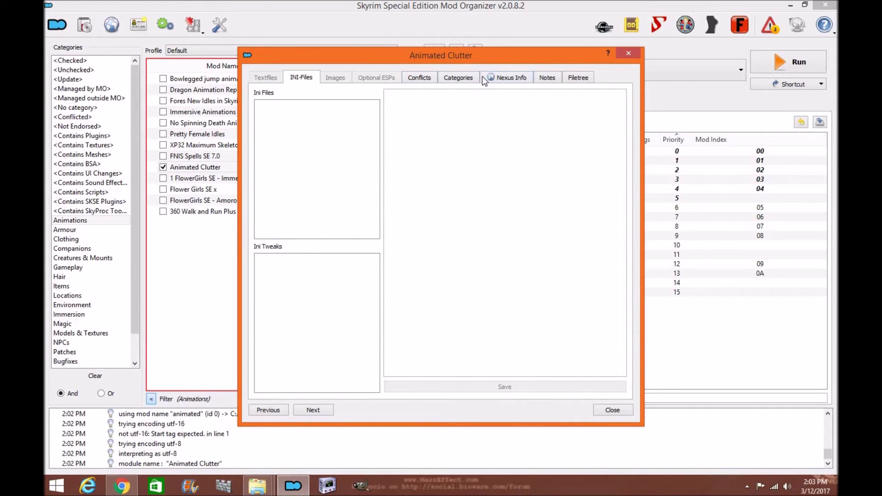
left_click(578, 78)
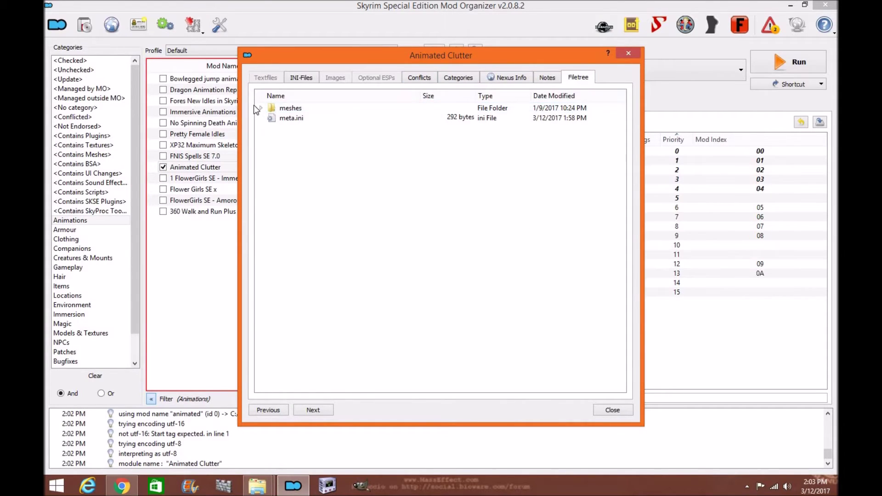
left_click(261, 108)
key("Down")
key("Down")
key("Down")
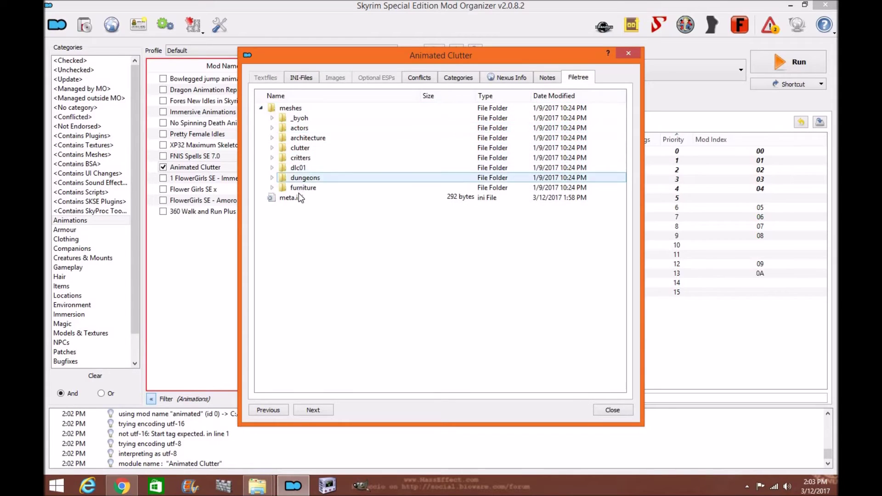
key("Up")
key("Up")
key("Up")
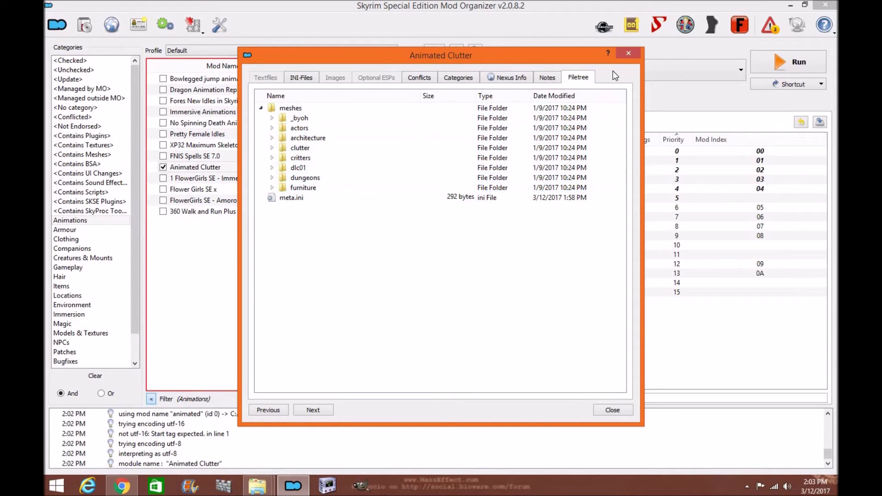
left_click(629, 54)
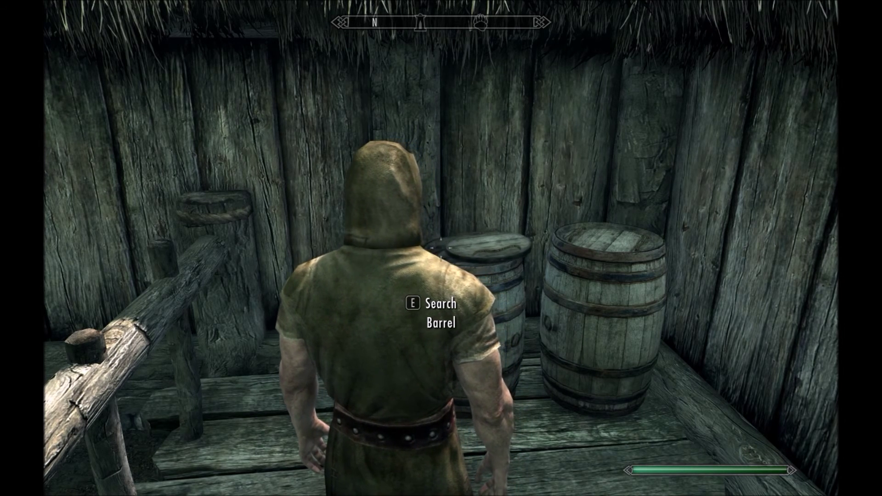
- Search the storeroom barrel, close it, and zoom the camera out and back in
key("e")
key("Tab")
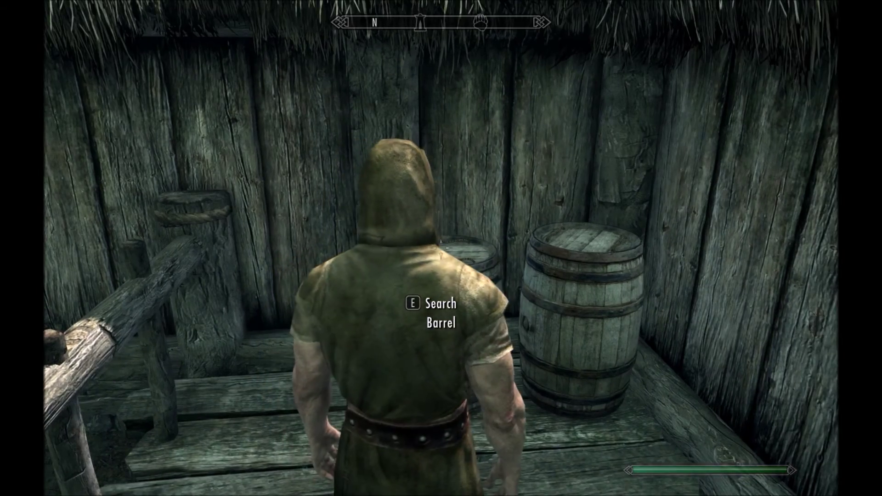
scroll(441, 248, "down", 5)
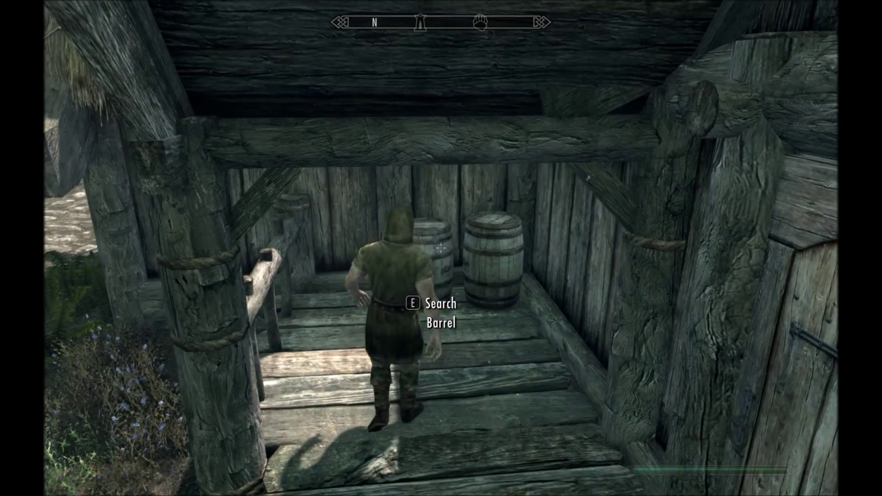
scroll(441, 248, "up", 5)
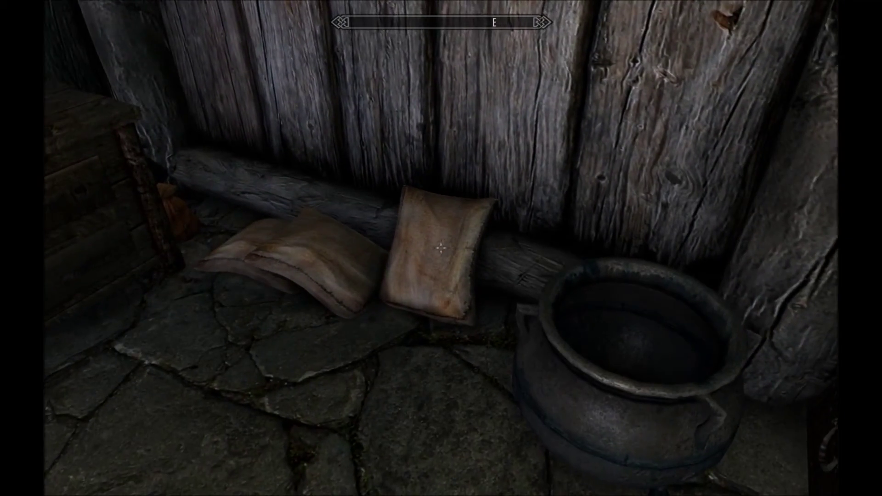
- Open the sack beside the iron pot to watch it animate
key("e")
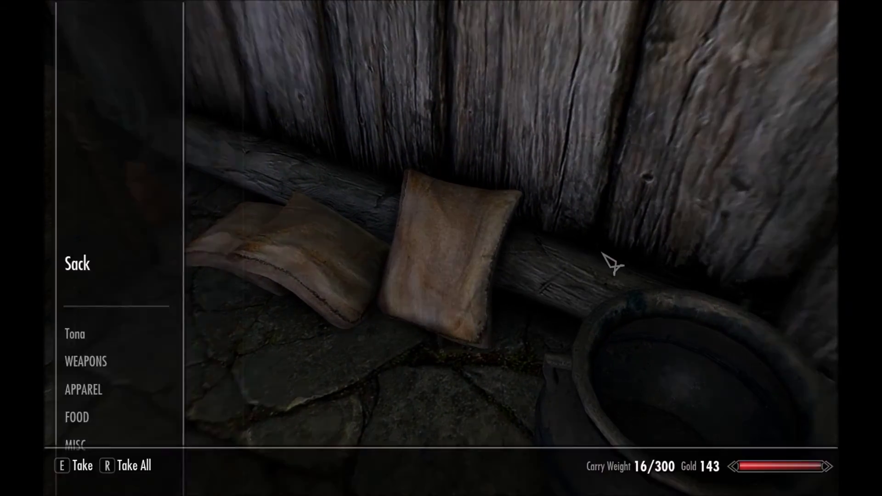